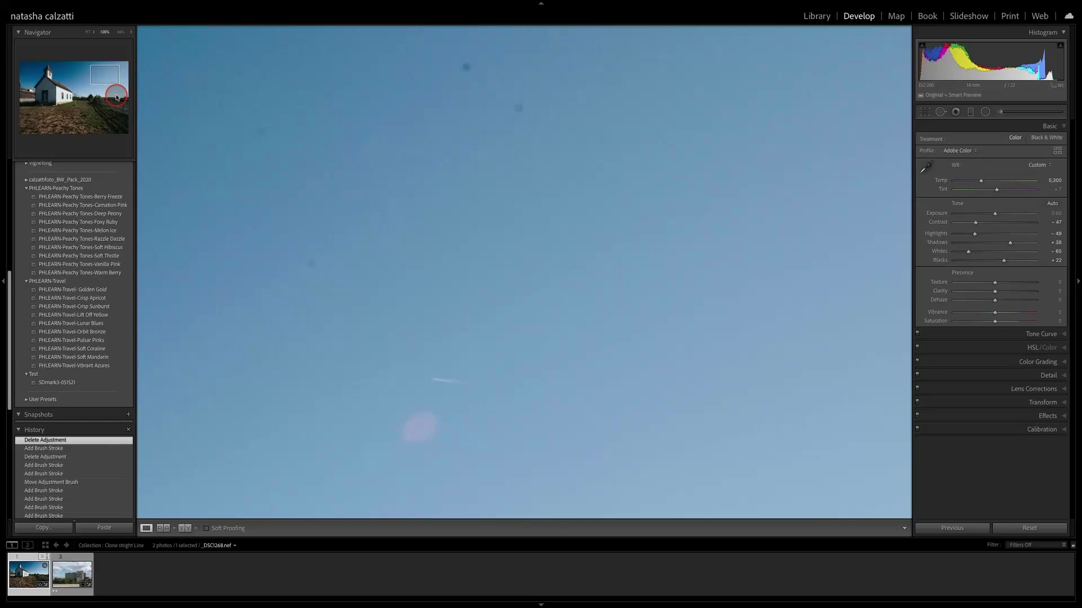
Pan the 100% view over the sky flare, the house and the white streak in the grass.
{"action": "left_click_drag", "start_coordinate": [117, 95], "coordinate": [95, 89]}
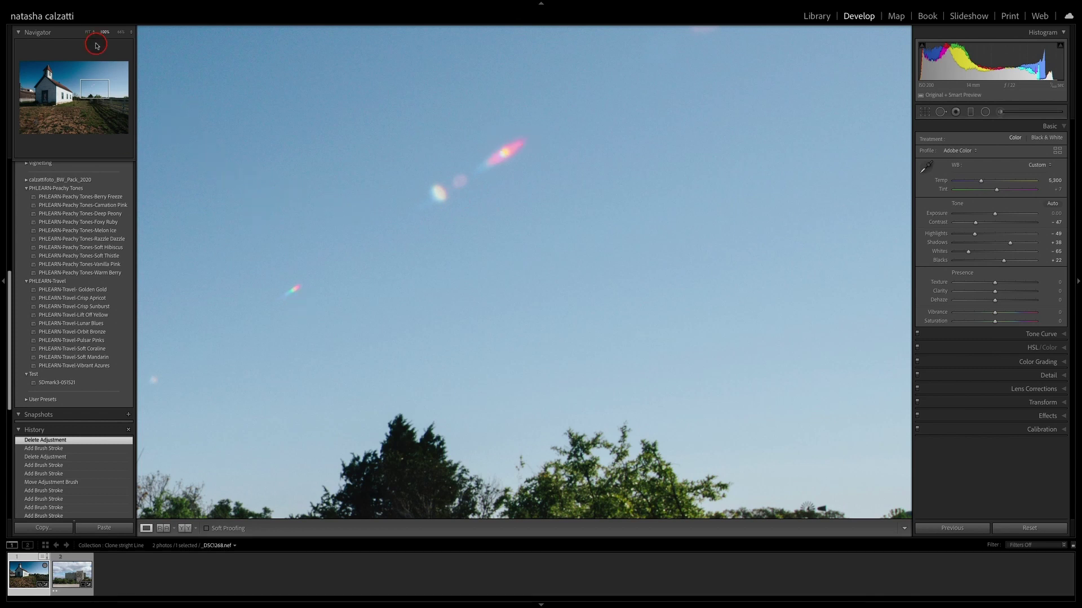
{"action": "left_click_drag", "start_coordinate": [97, 91], "coordinate": [55, 107]}
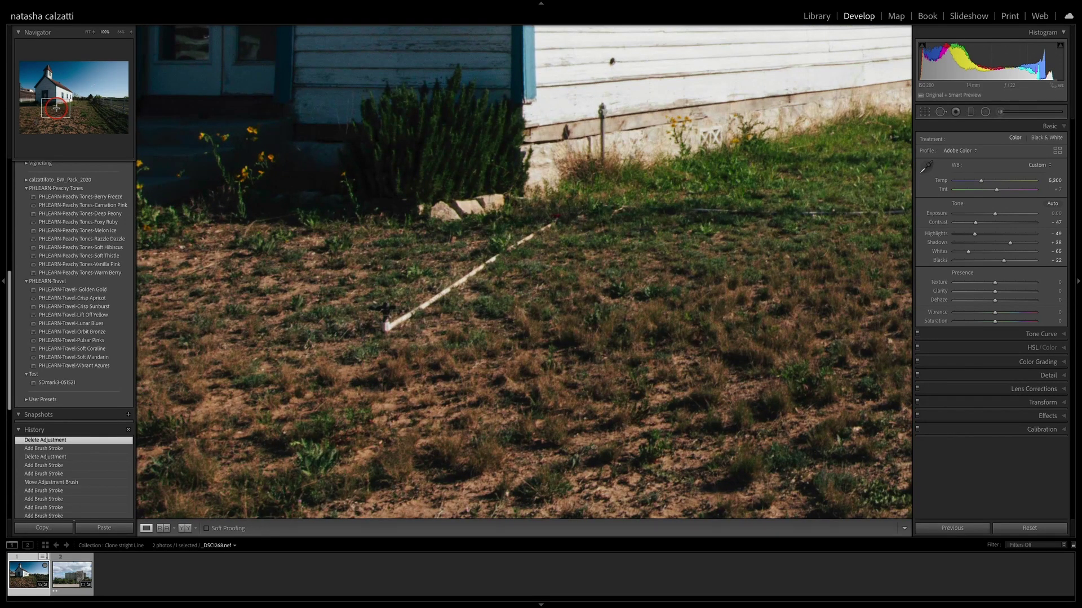
{"action": "mouse_move", "coordinate": [56, 108]}
{"action": "left_mouse_down"}
{"action": "mouse_move", "coordinate": [43, 120]}
{"action": "mouse_move", "coordinate": [75, 105]}
{"action": "left_mouse_up"}
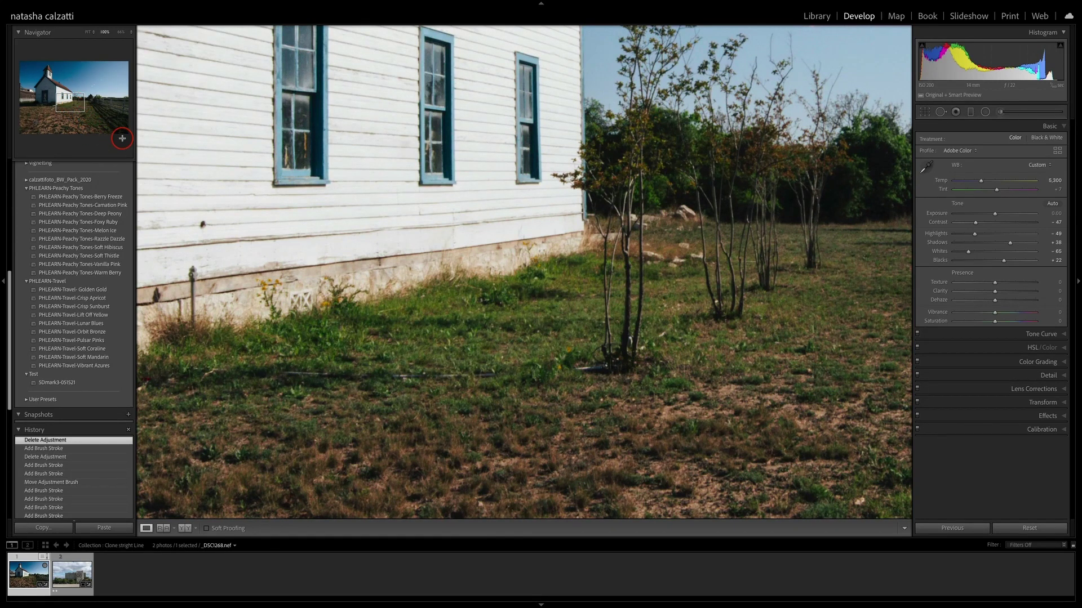
Fit the whole church photo and start Spot Removal in Heal mode.
{"action": "left_click", "coordinate": [89, 32]}
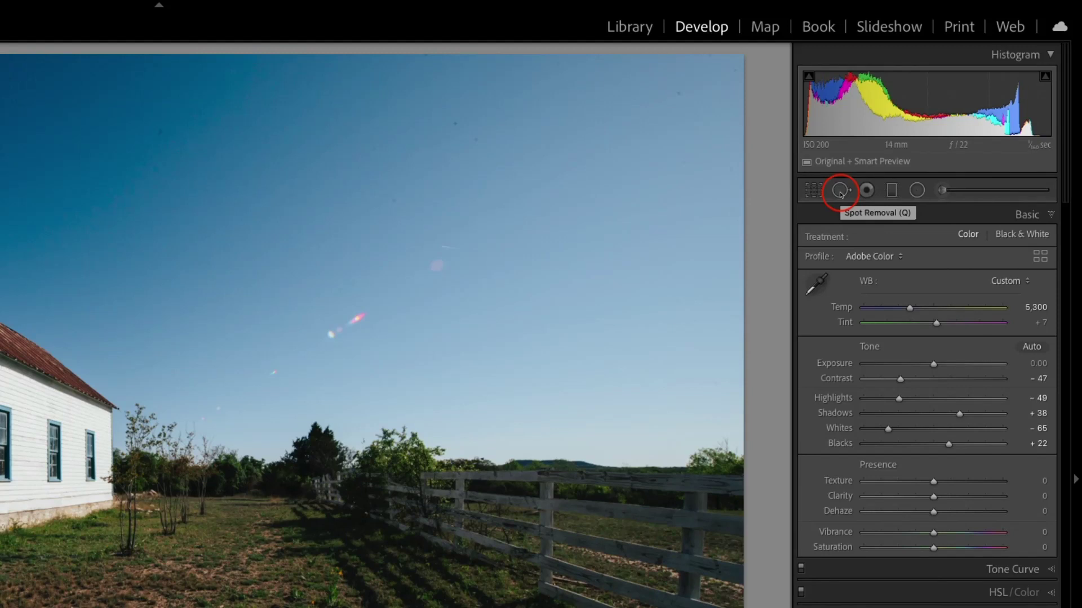
{"action": "left_click", "coordinate": [841, 191]}
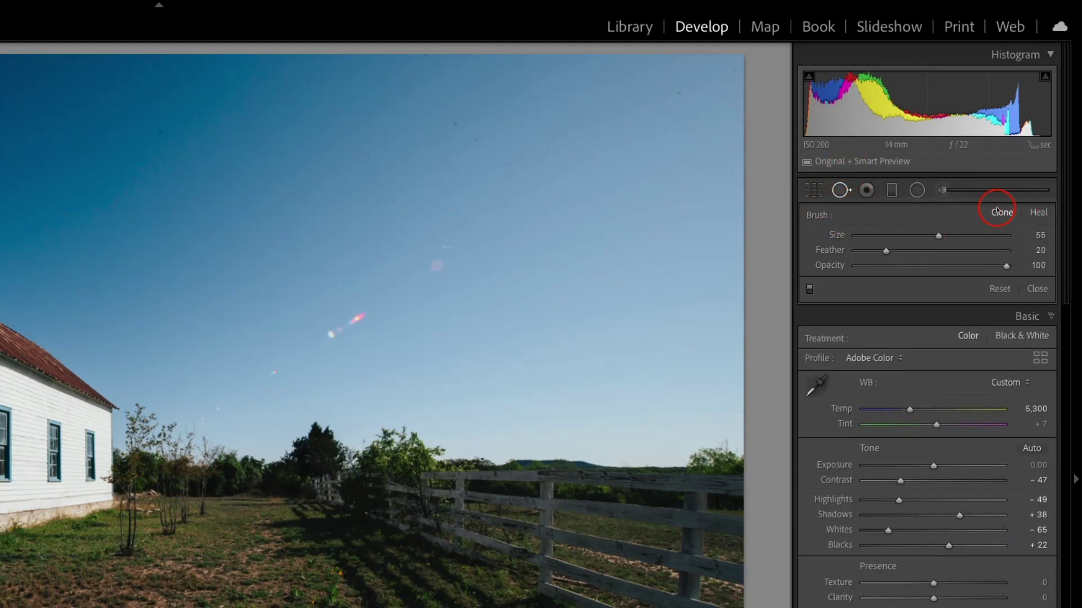
{"action": "left_click", "coordinate": [1035, 214]}
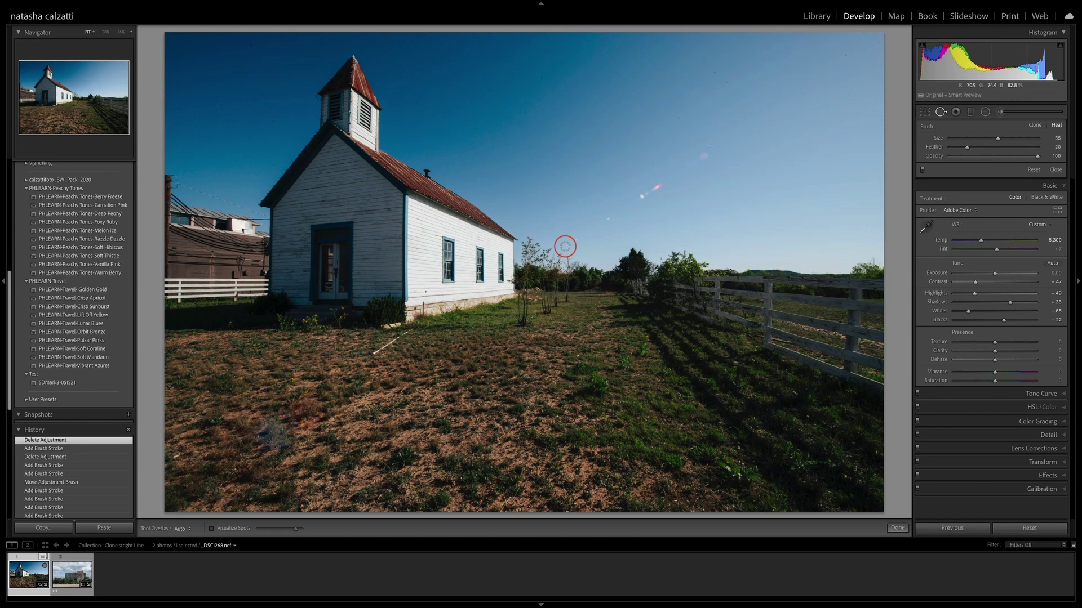
Heal a straight line across the lens flare in the sky near the trees.
{"action": "left_click", "coordinate": [565, 245]}
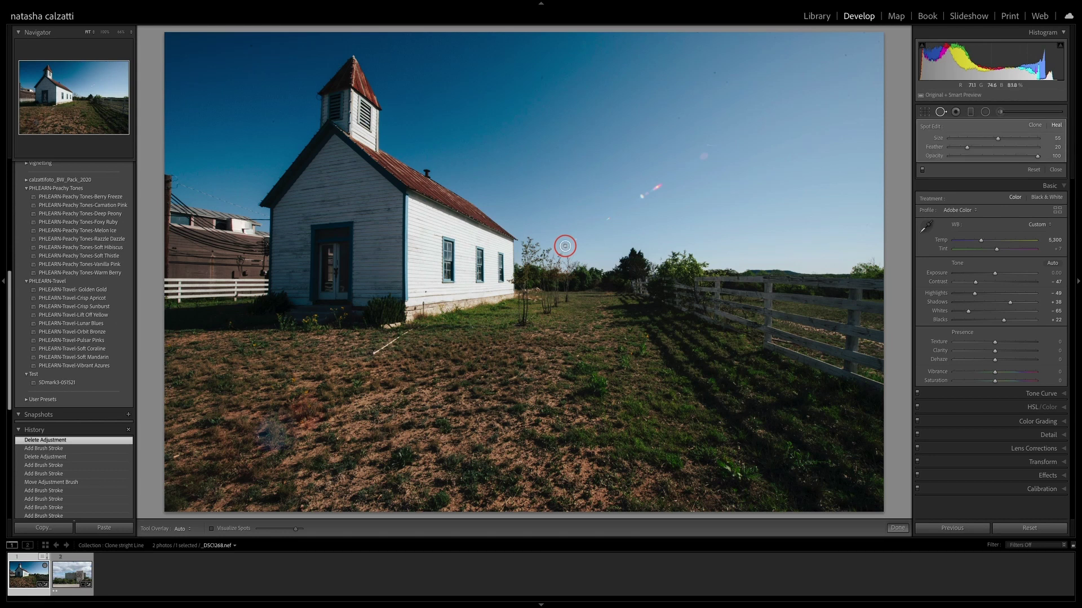
{"action": "key", "text": "shift"}
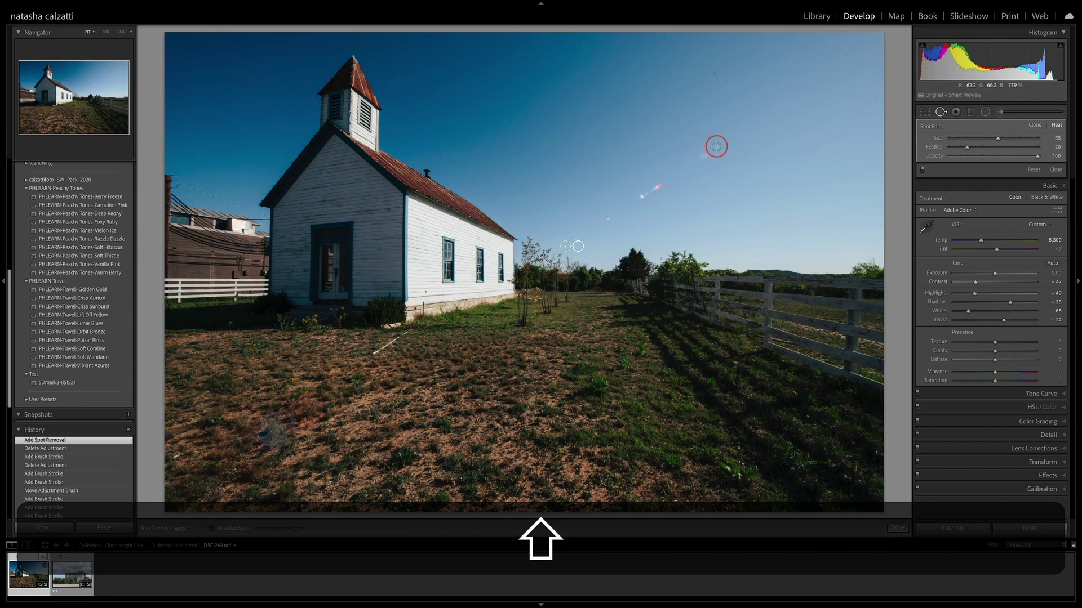
{"action": "left_click", "coordinate": [716, 146], "text": "shift"}
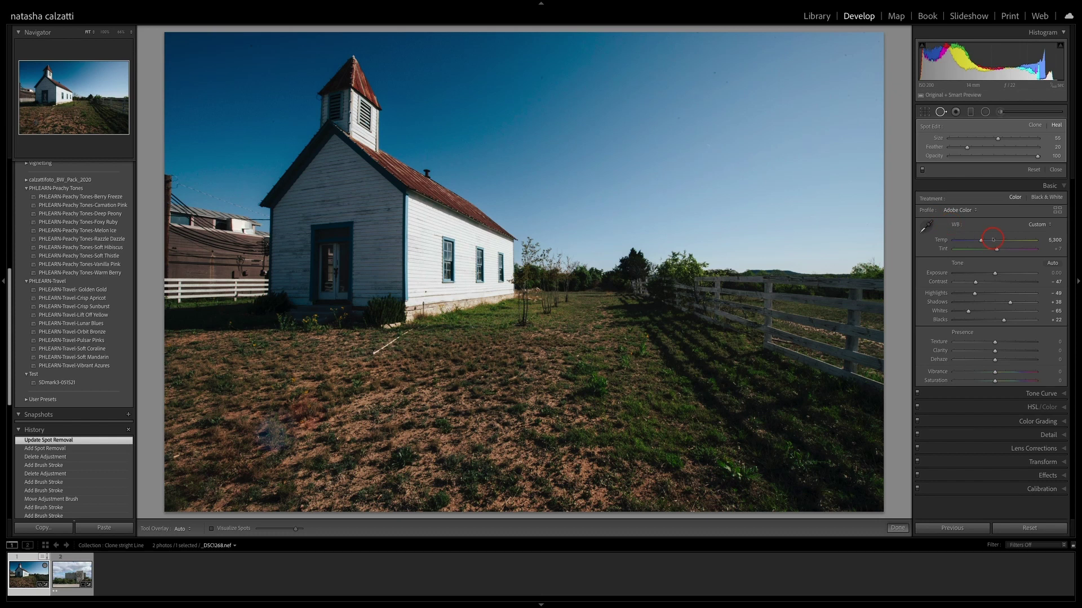
Heal a straight line along the white sprinkler streak in the grass.
{"action": "mouse_move", "coordinate": [378, 344]}
{"action": "left_click", "coordinate": [373, 351]}
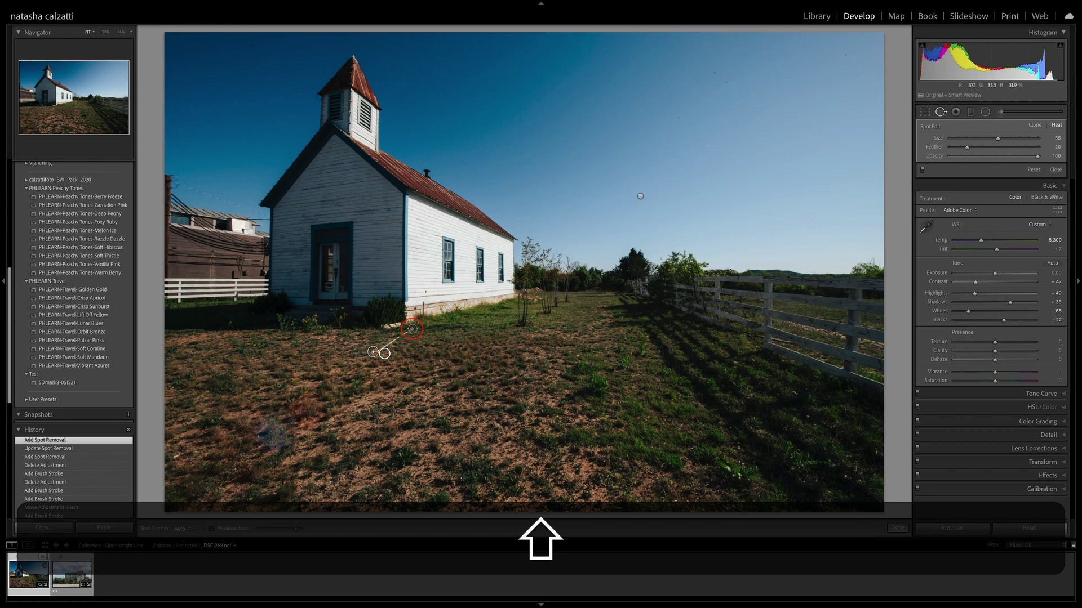
{"action": "left_click", "coordinate": [419, 340], "text": "shift"}
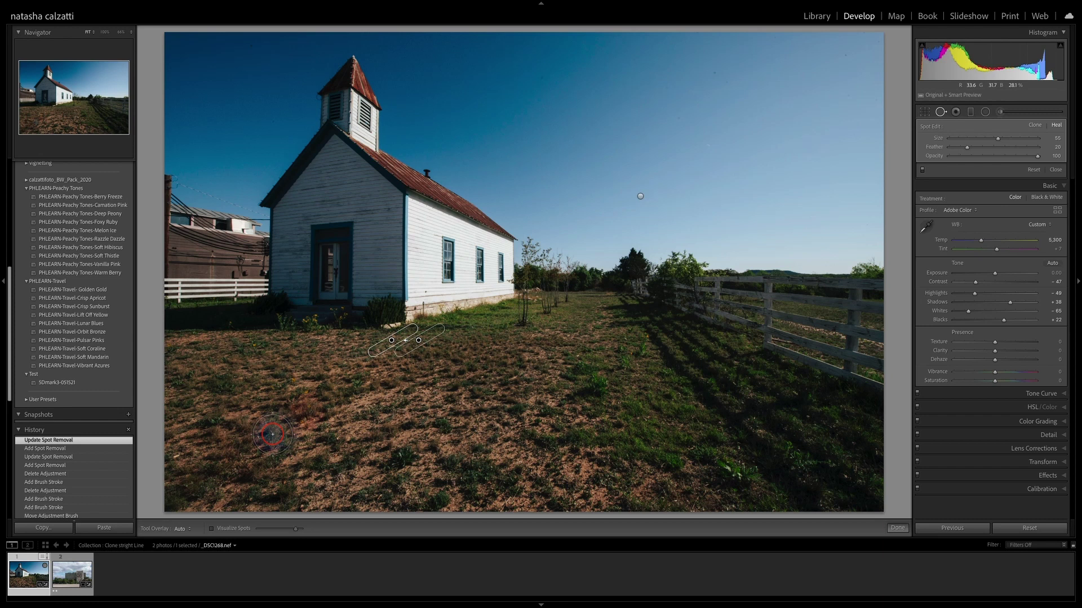
Heal the dark smudge in the foreground dirt, resampling until the source matches cleanly.
{"action": "left_click", "coordinate": [270, 434]}
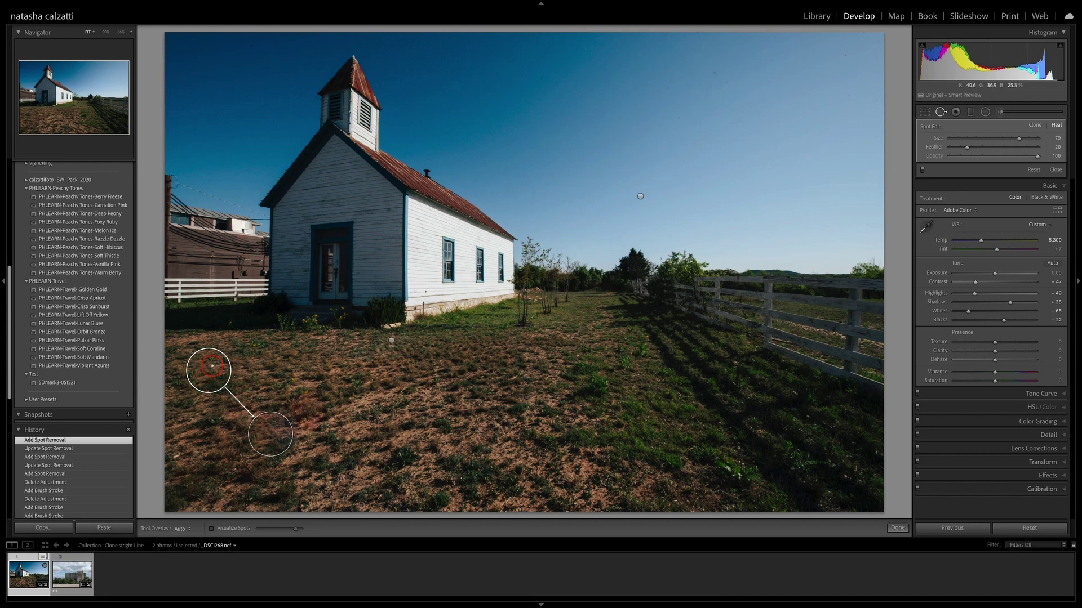
{"action": "left_click_drag", "start_coordinate": [200, 388], "coordinate": [210, 358]}
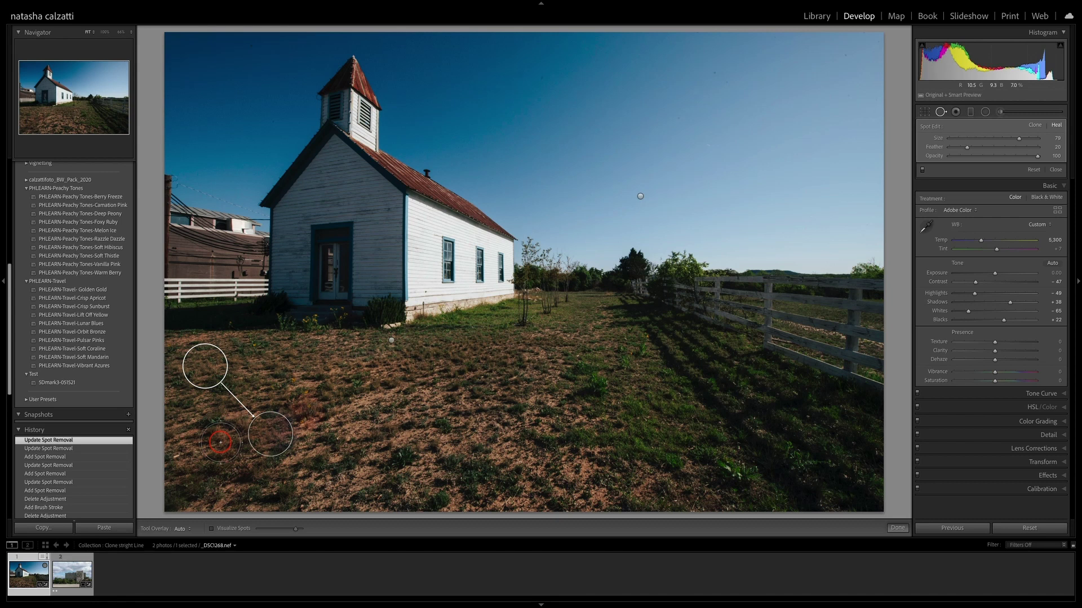
{"action": "key", "text": "slash"}
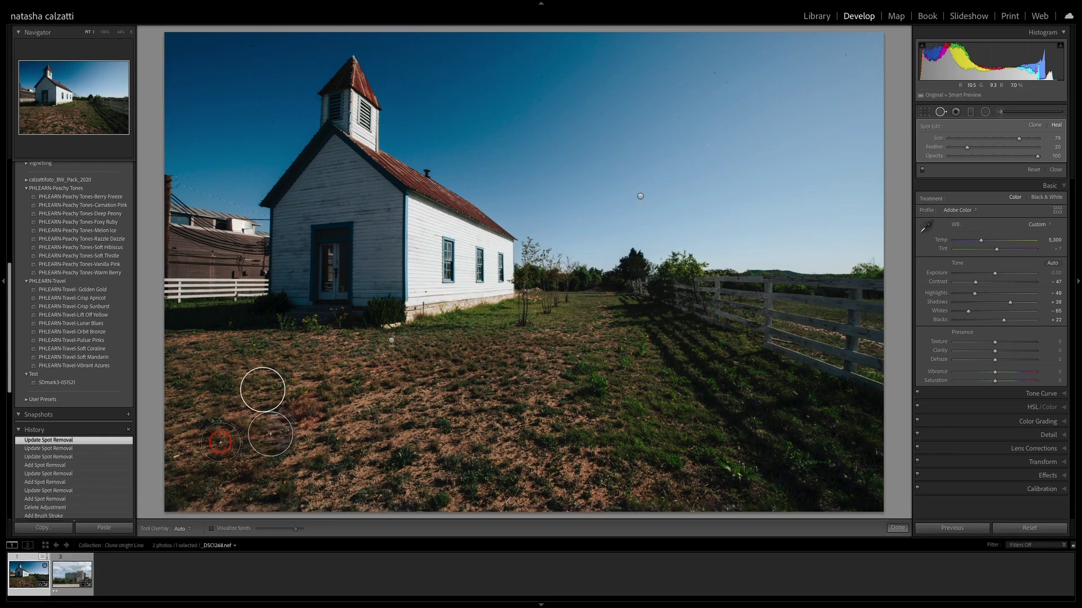
{"action": "key", "text": "slash"}
{"action": "key", "text": "slash"}
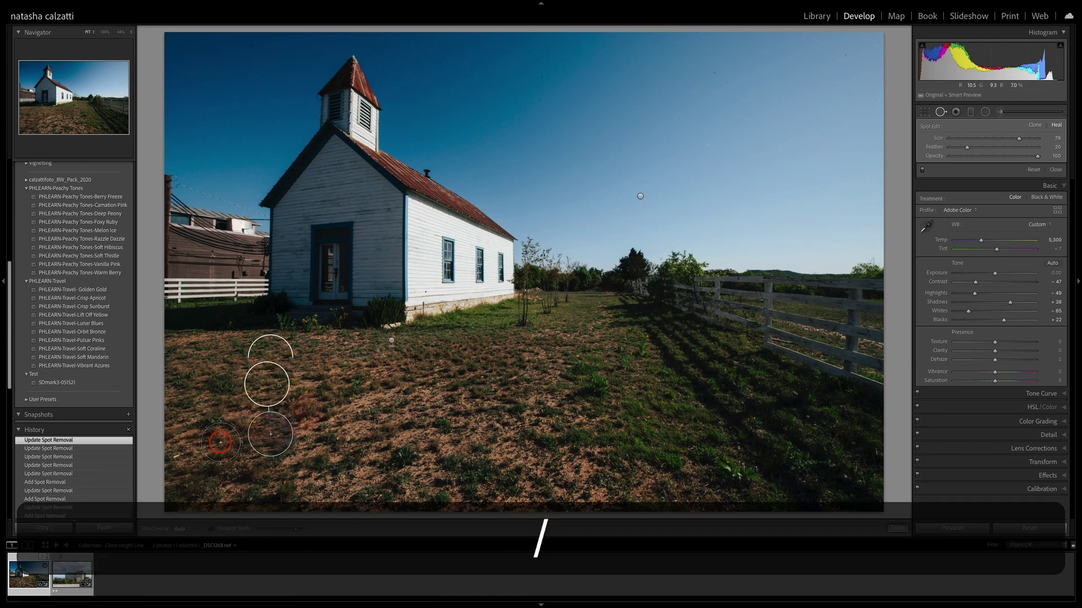
{"action": "key", "text": "slash"}
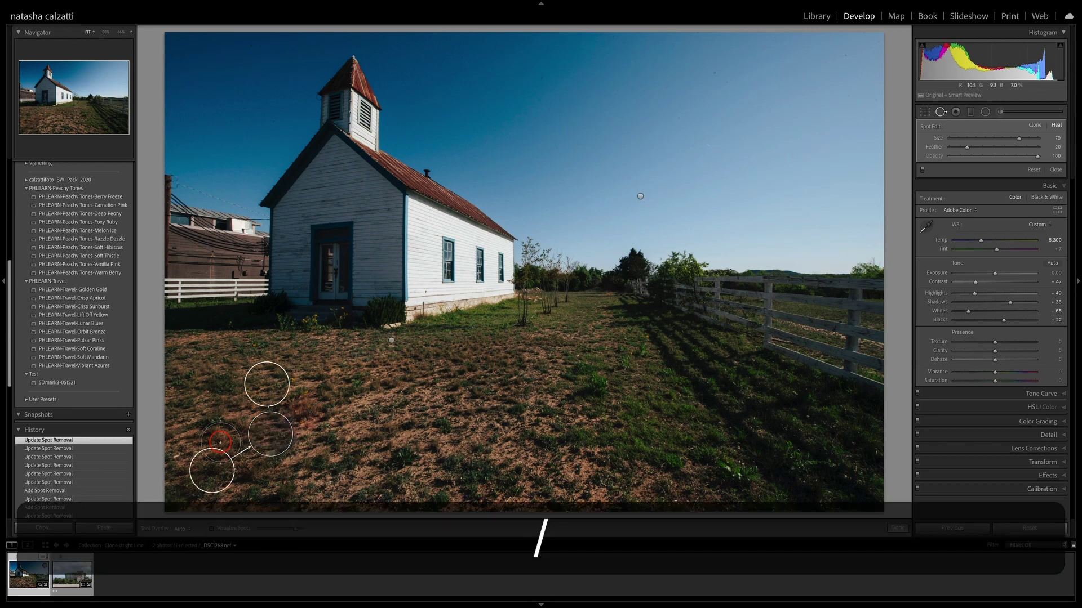
{"action": "key", "text": "slash"}
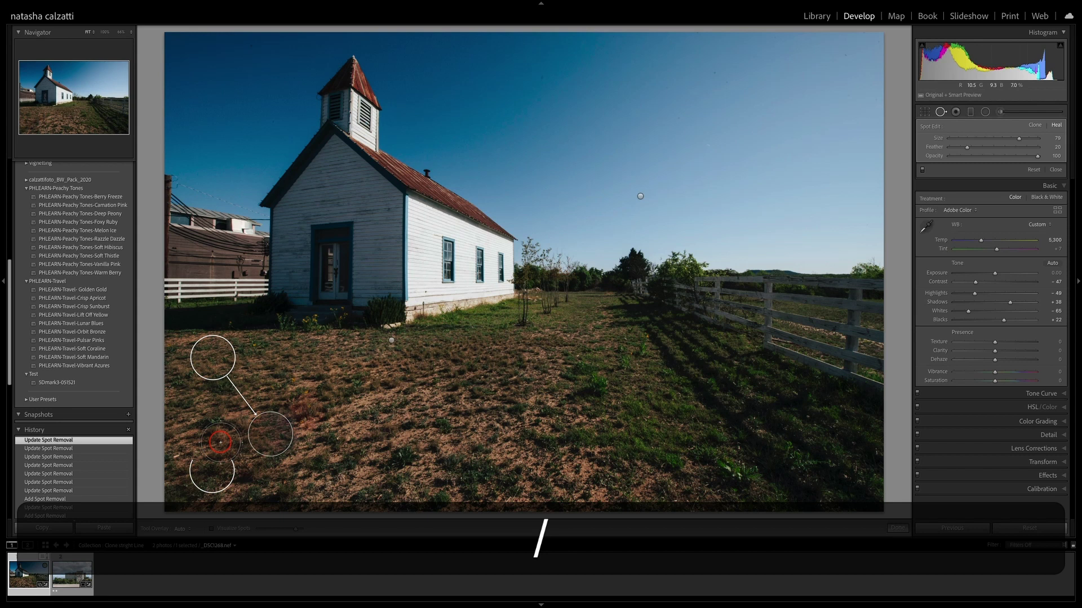
{"action": "key", "text": "slash"}
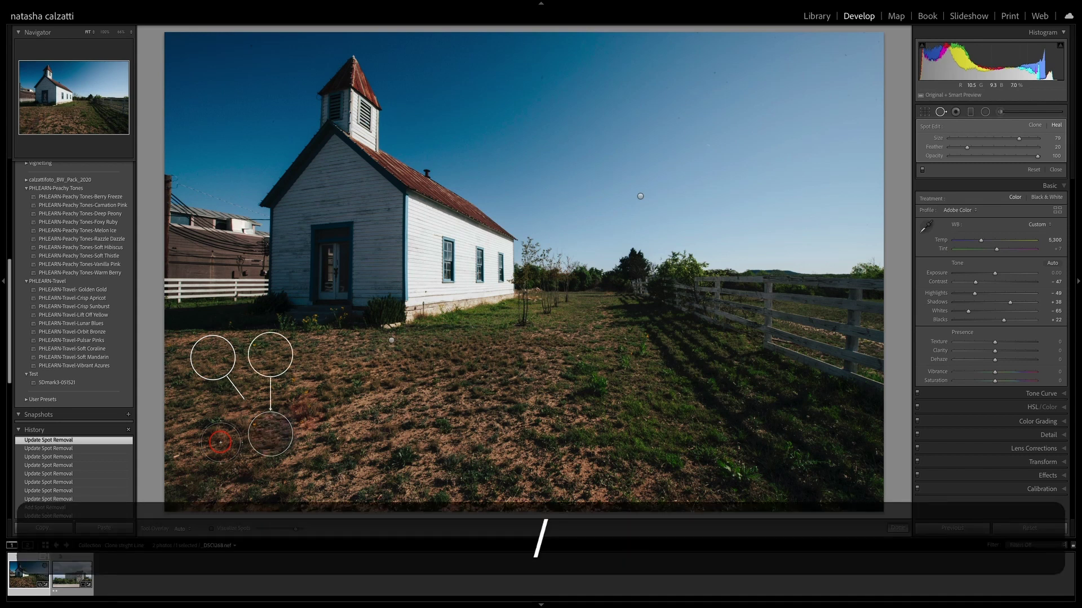
{"action": "key", "text": "slash"}
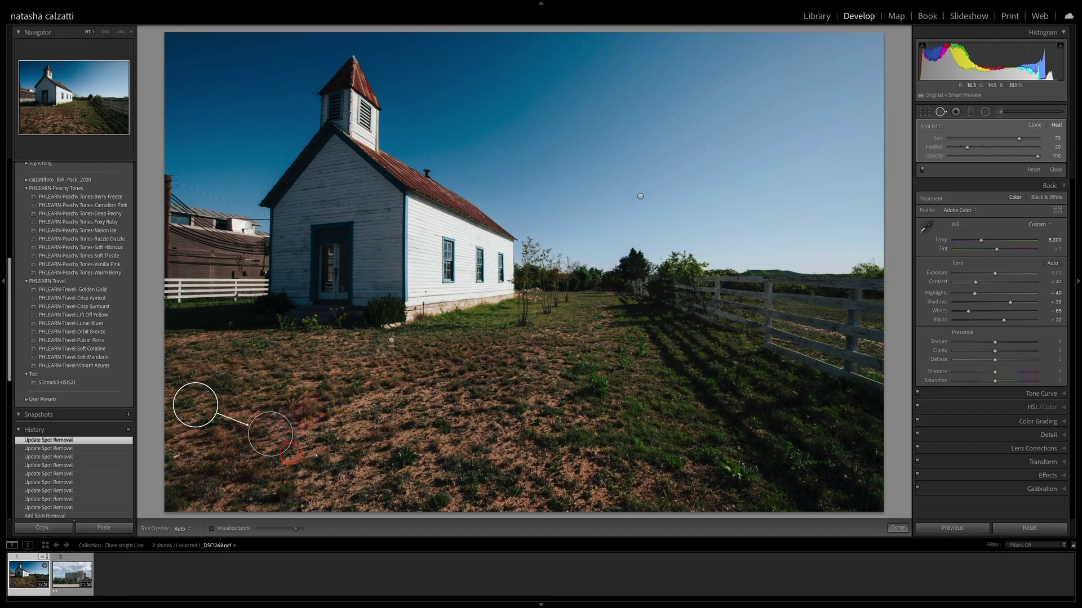
Switch to the Havana plaza photo from the filmstrip.
{"action": "left_click", "coordinate": [73, 575]}
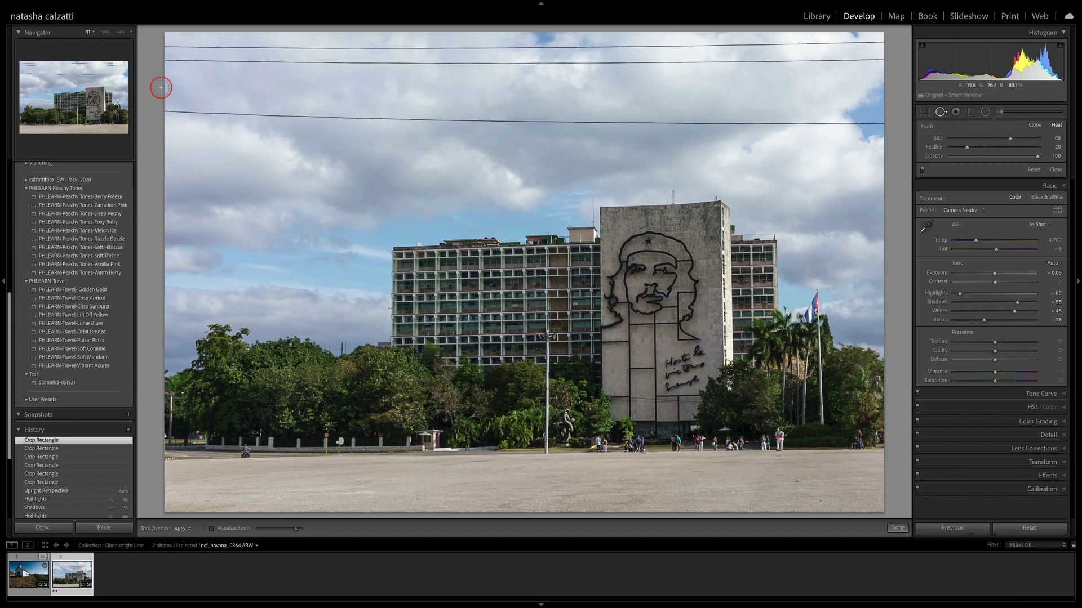
Heal the lowest power line across the plaza sky from left to right.
{"action": "left_click", "coordinate": [168, 109]}
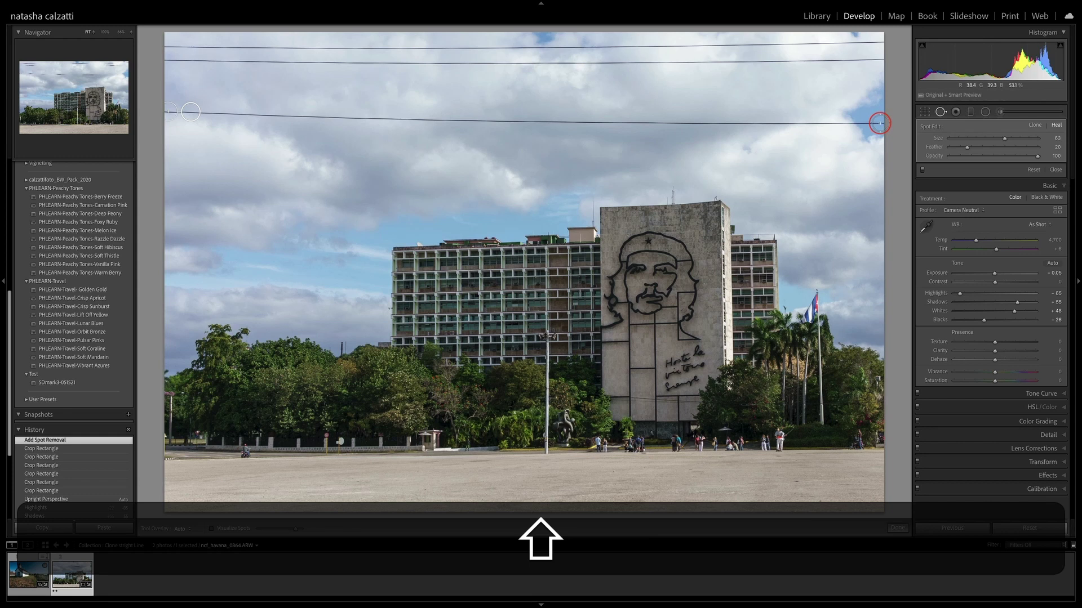
{"action": "left_click", "coordinate": [879, 122], "text": "shift"}
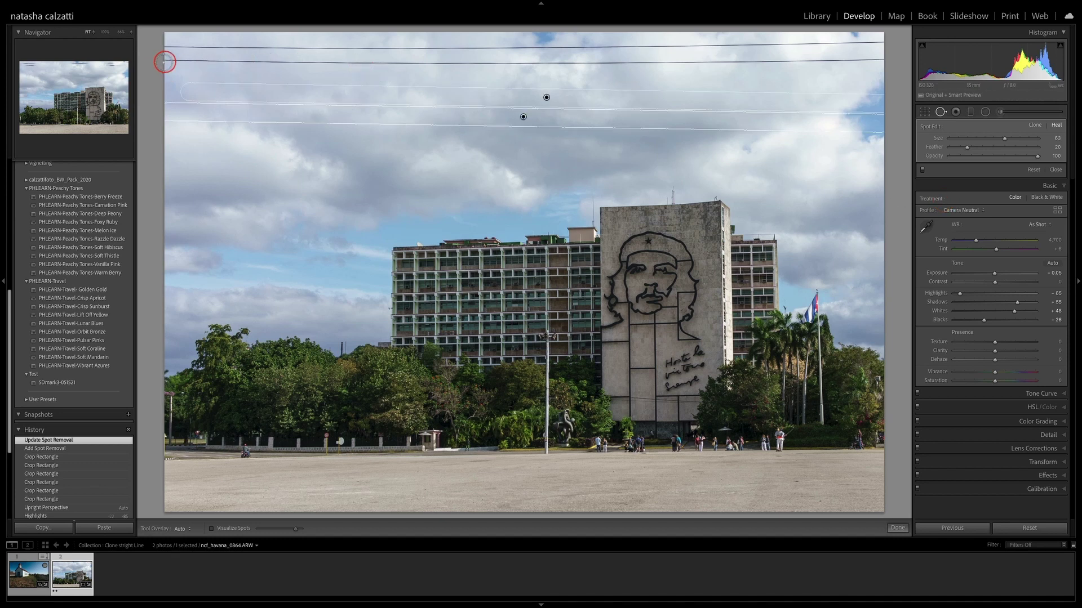
{"action": "mouse_move", "coordinate": [177, 61]}
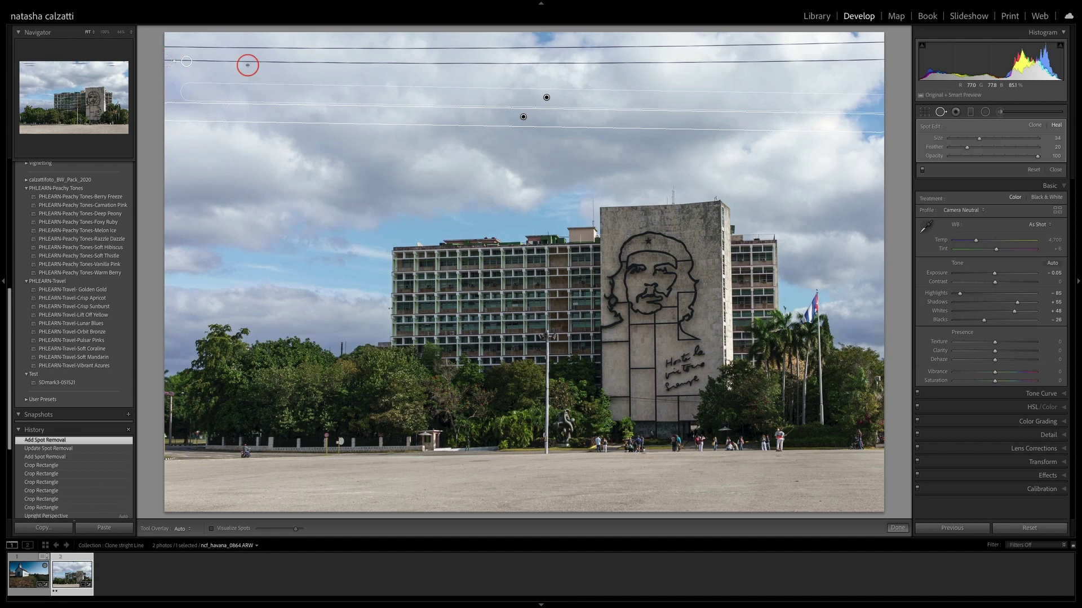
Heal the second power line across the sky and start a heal on the top line.
{"action": "left_click", "coordinate": [167, 60]}
{"action": "left_click", "coordinate": [878, 56], "text": "shift"}
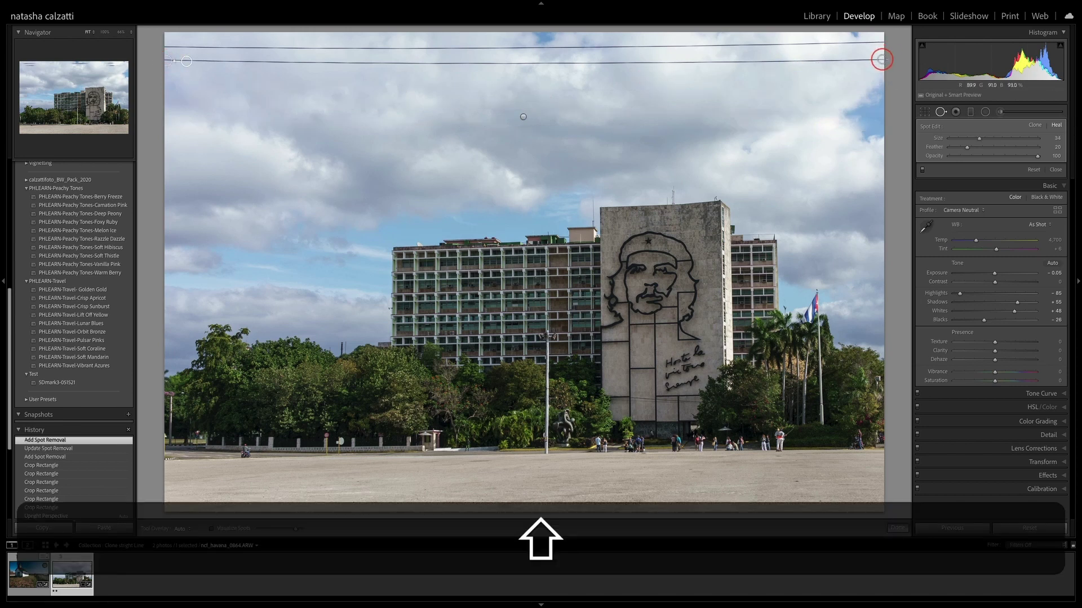
{"action": "left_click", "coordinate": [881, 58], "text": "shift"}
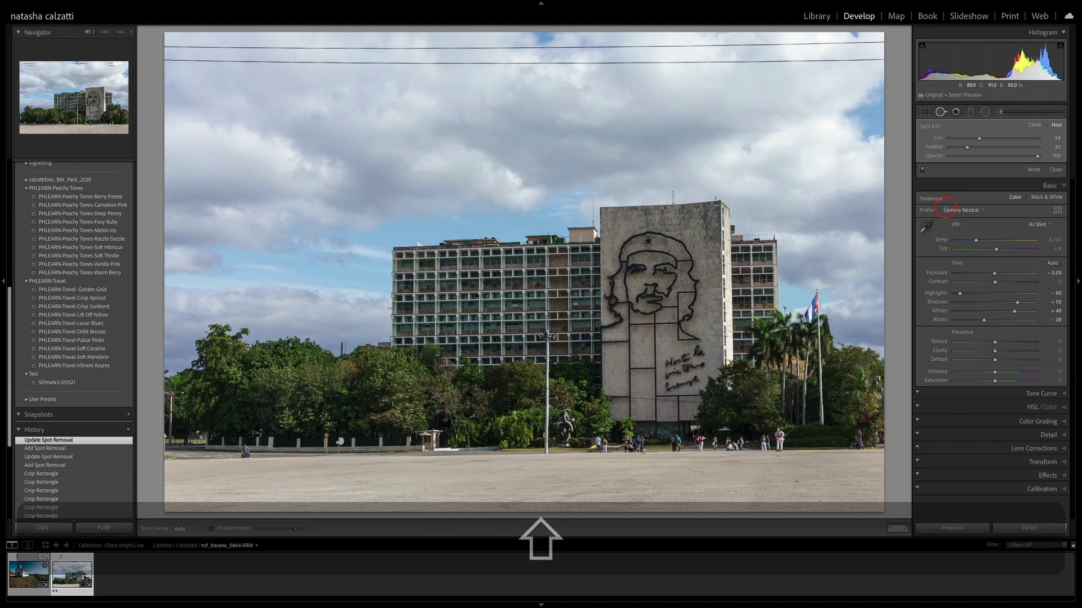
{"action": "left_click", "coordinate": [168, 46]}
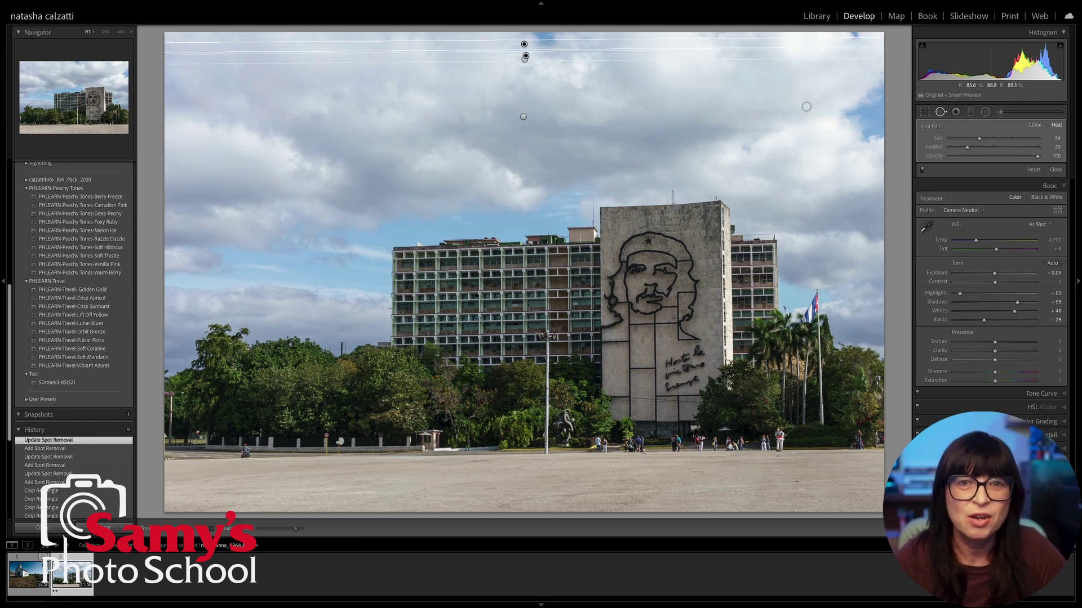
Move a power-line heal's sample area to cleaner sky over the plaza.
{"action": "left_click_drag", "start_coordinate": [523, 116], "coordinate": [796, 115]}
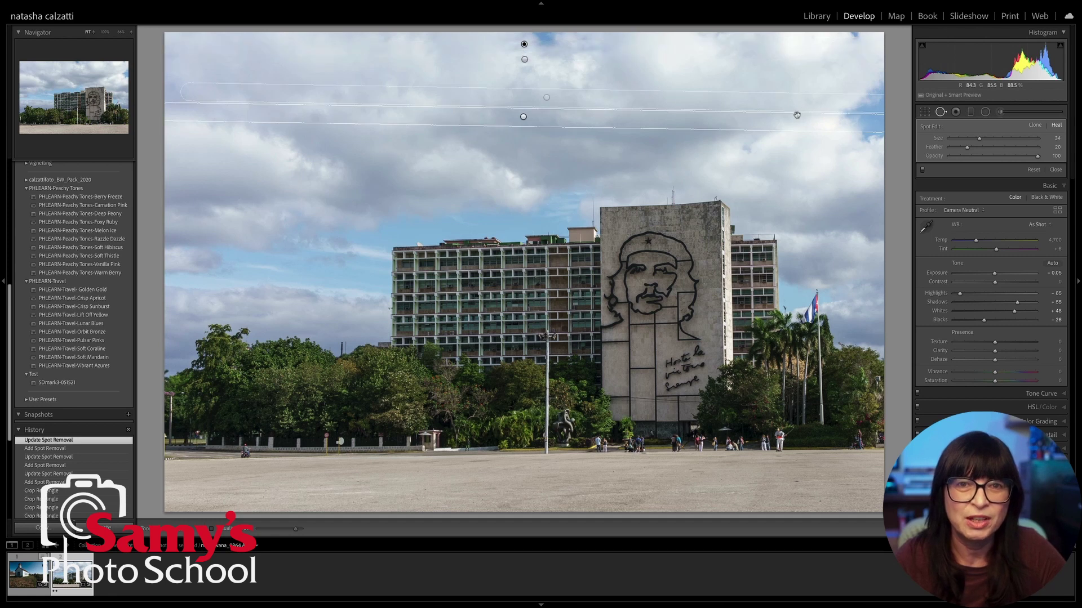